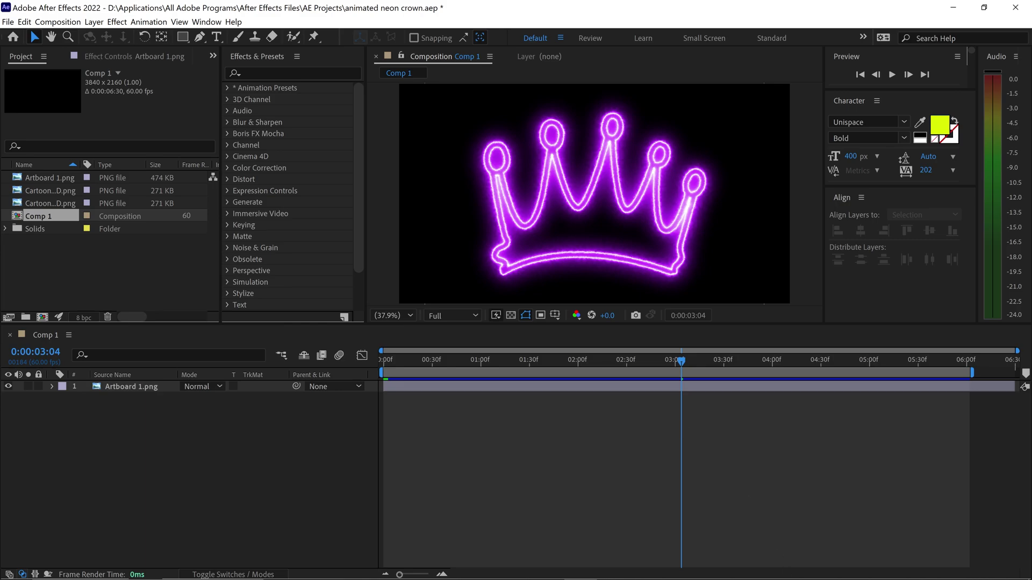
# - Bring up Creative Cloud Desktop, then minimize it to get back to After Effects
pyautogui.click(780, 567)
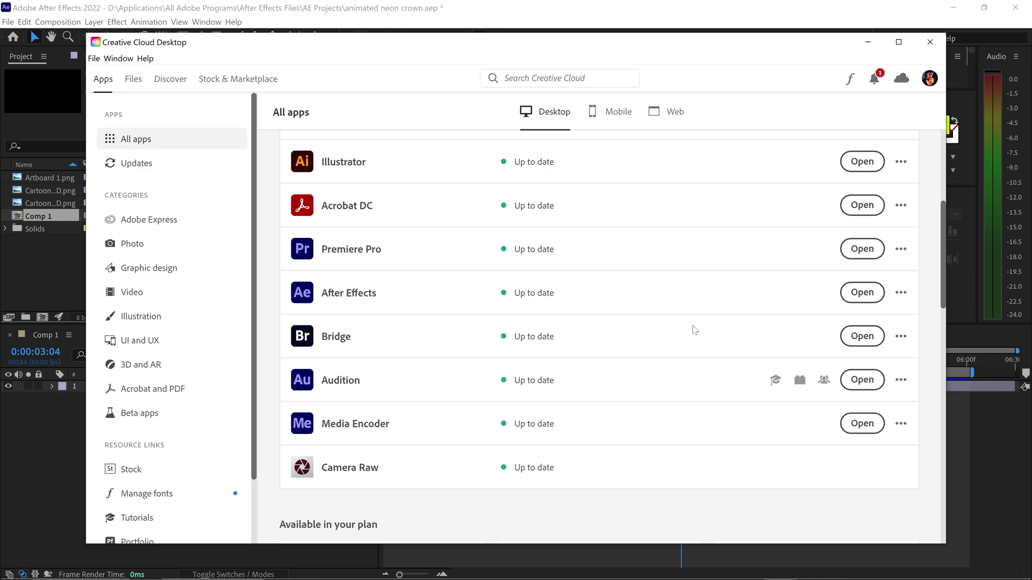
pyautogui.click(867, 42)
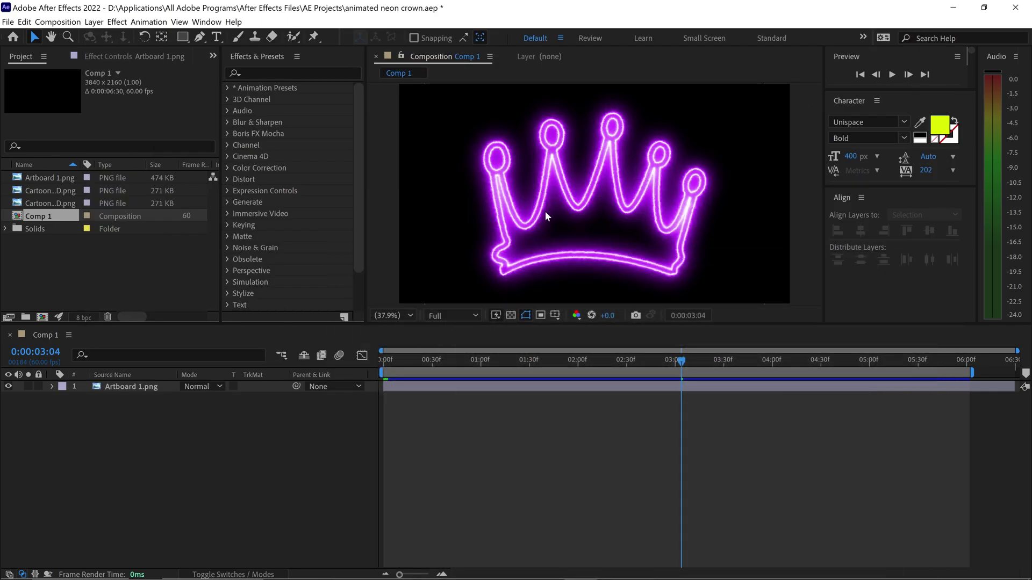
# - Queue the neon crown comp with File > Export > Add to Adobe Media Encoder Queue
pyautogui.click(3, 24)
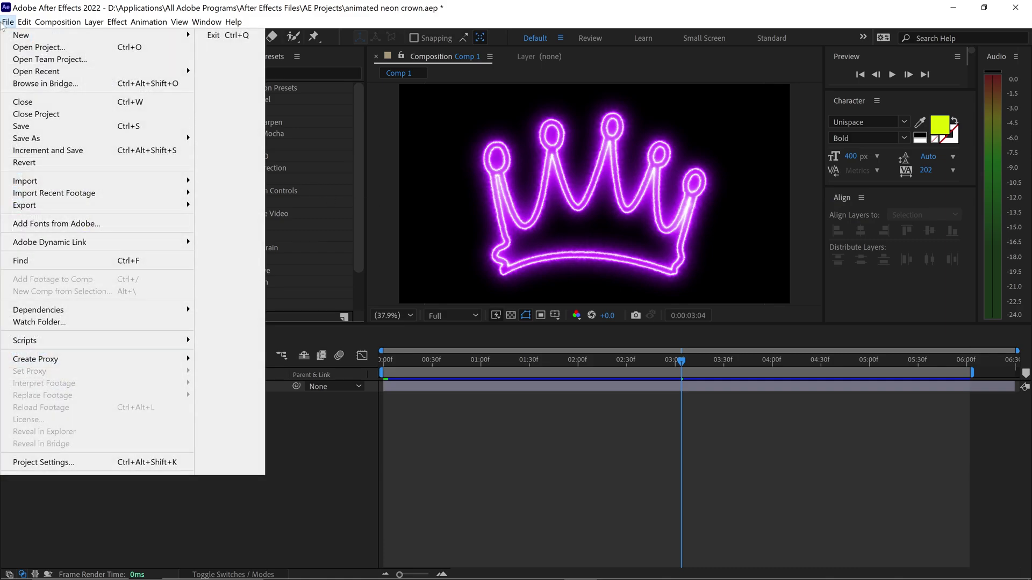
pyautogui.moveTo(129, 207)
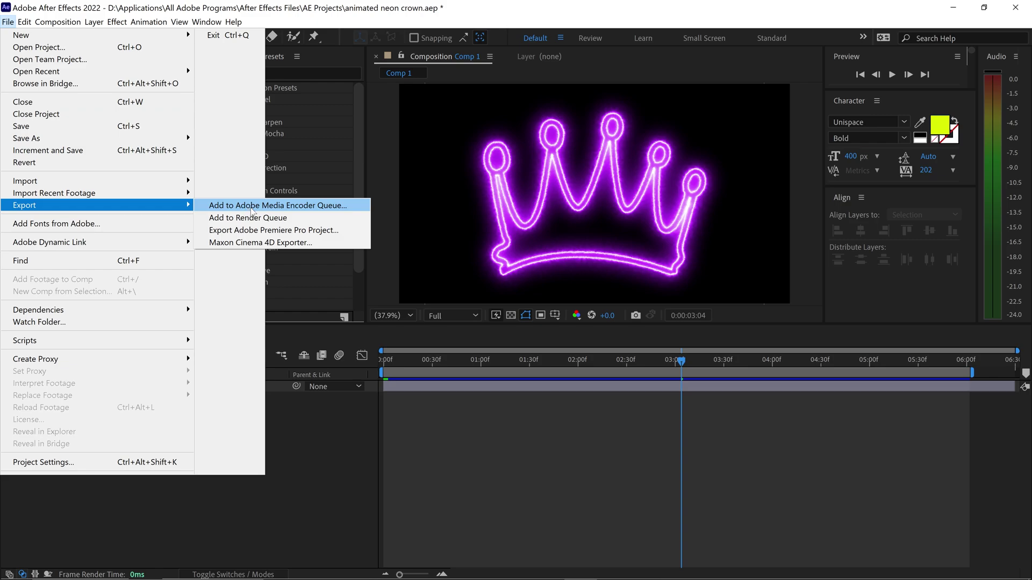
pyautogui.click(246, 206)
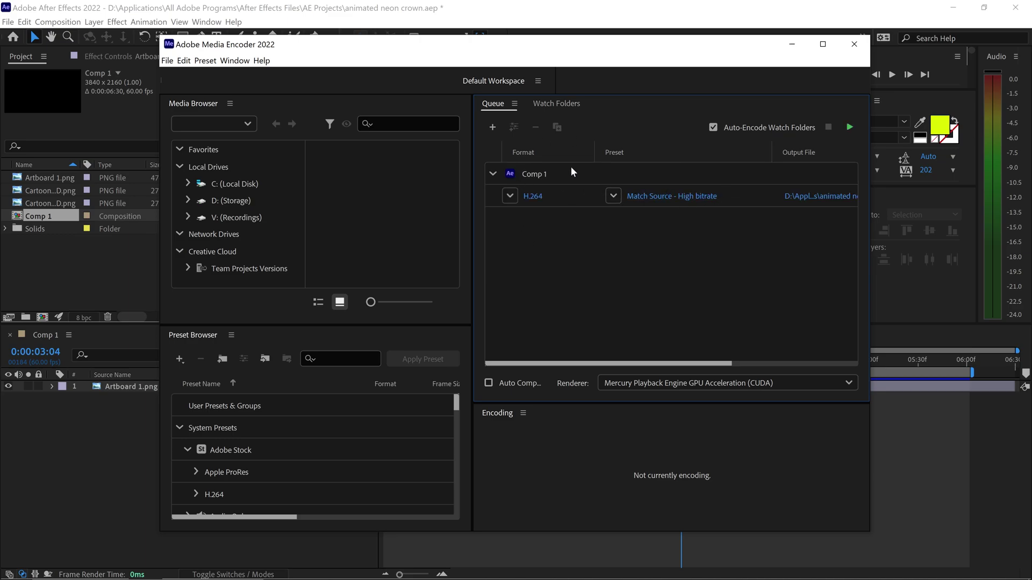
# - Delete the Comp 1 row from the queue and confirm with Yes
pyautogui.click(543, 179)
pyautogui.press('Delete')
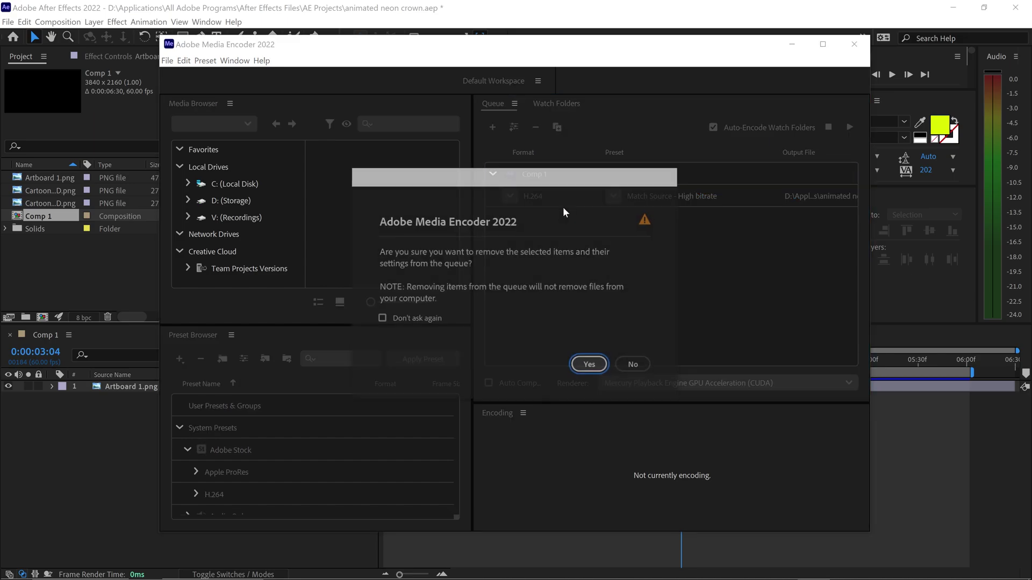
pyautogui.click(586, 366)
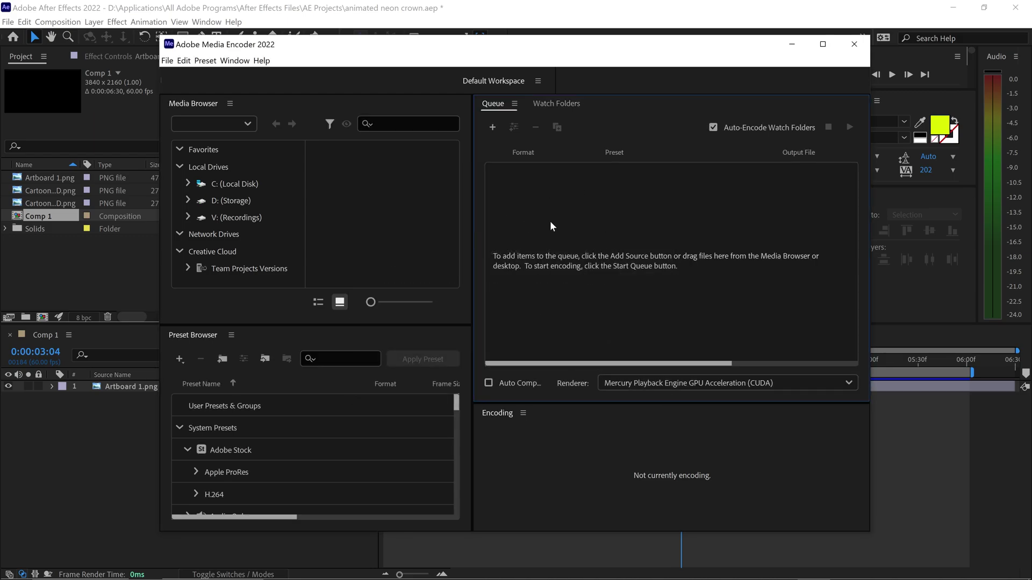
# - Import Comp 1 from animated neon crown.aep into the queue using Add Source
pyautogui.click(493, 128)
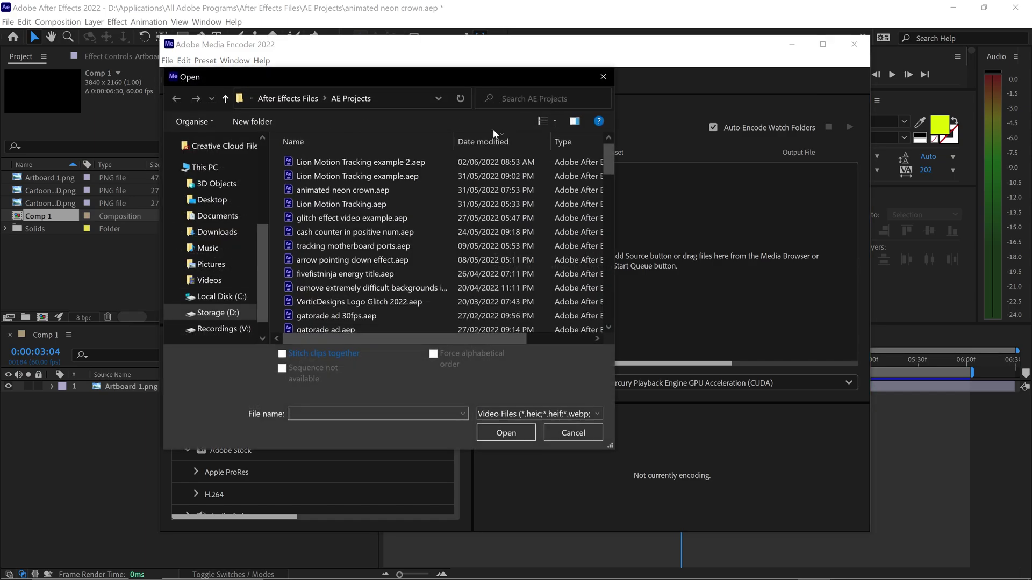
pyautogui.click(333, 191)
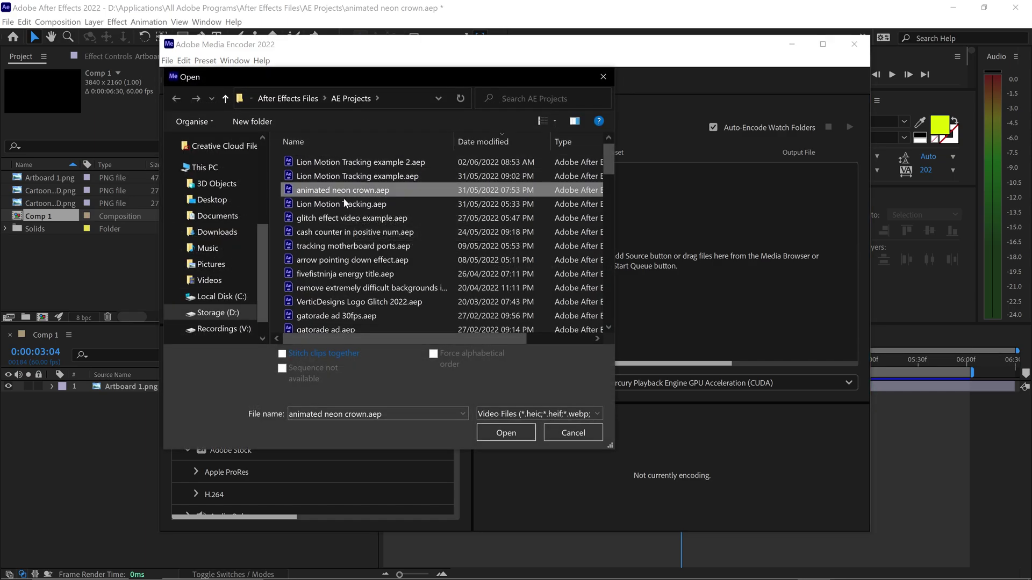
pyautogui.click(500, 433)
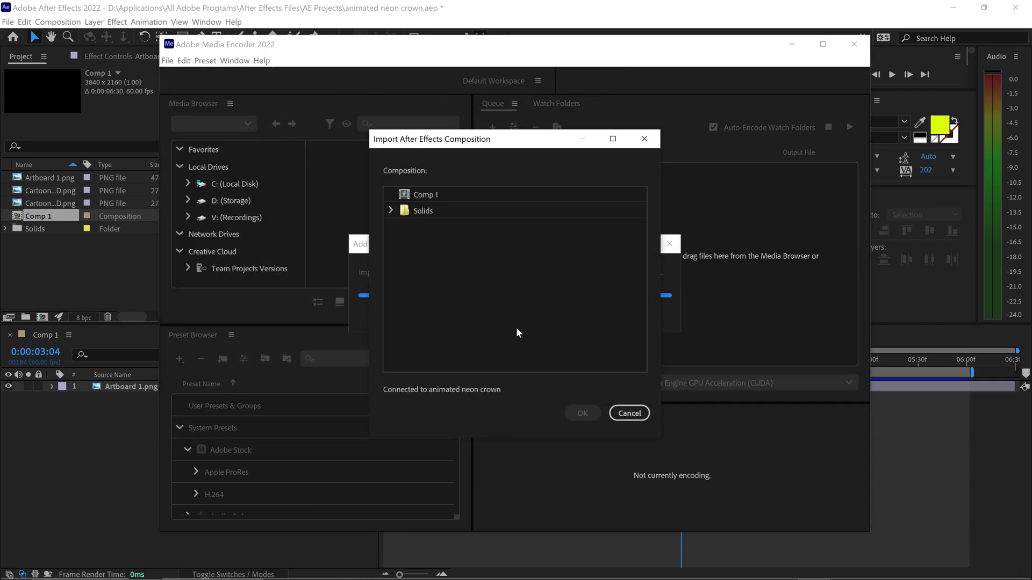
pyautogui.click(428, 196)
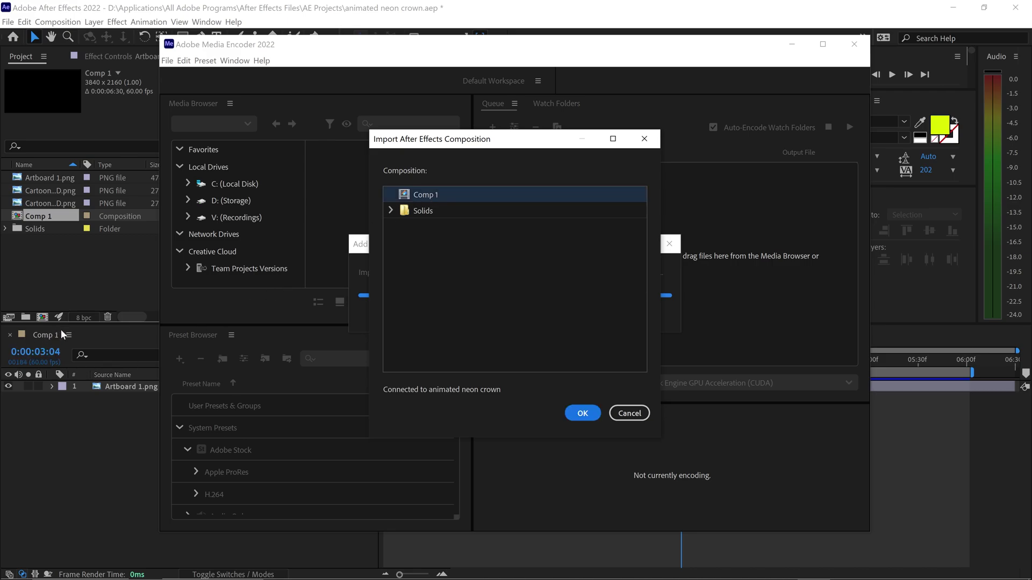
pyautogui.click(583, 413)
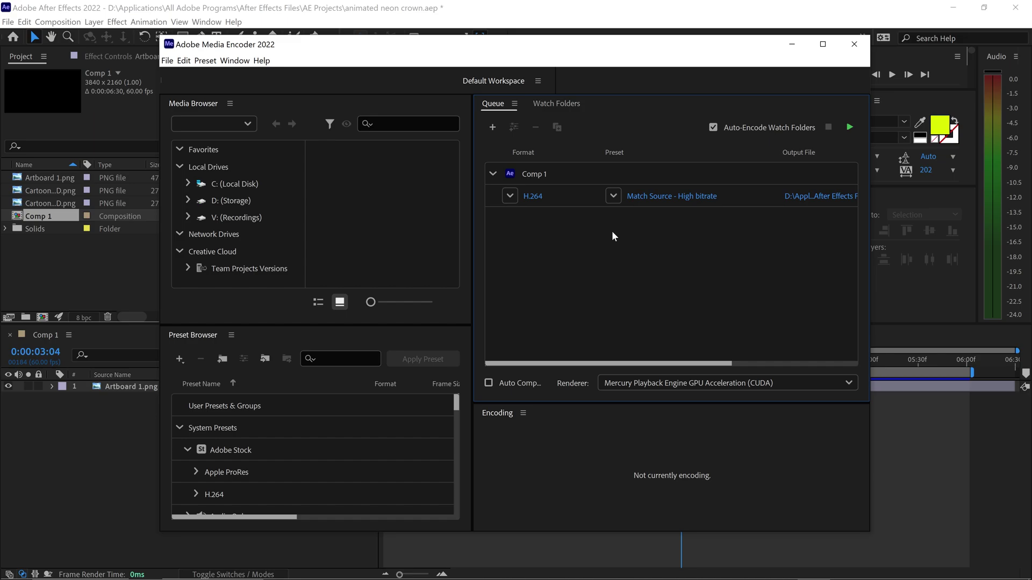
# - Open Comp 1's Export Settings, keep Format H.264, and open the Output Name save dialog
pyautogui.click(652, 195)
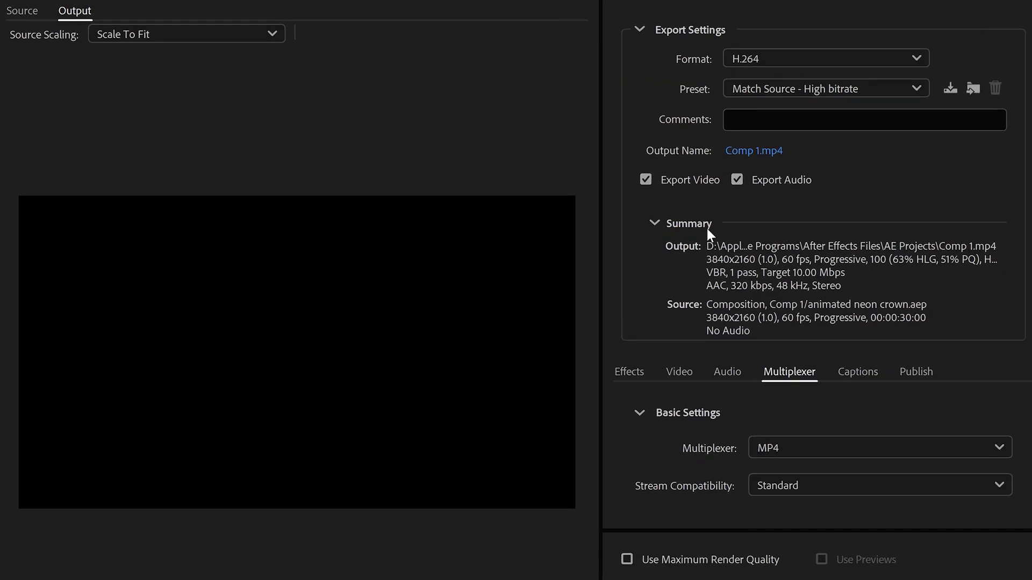
pyautogui.click(767, 71)
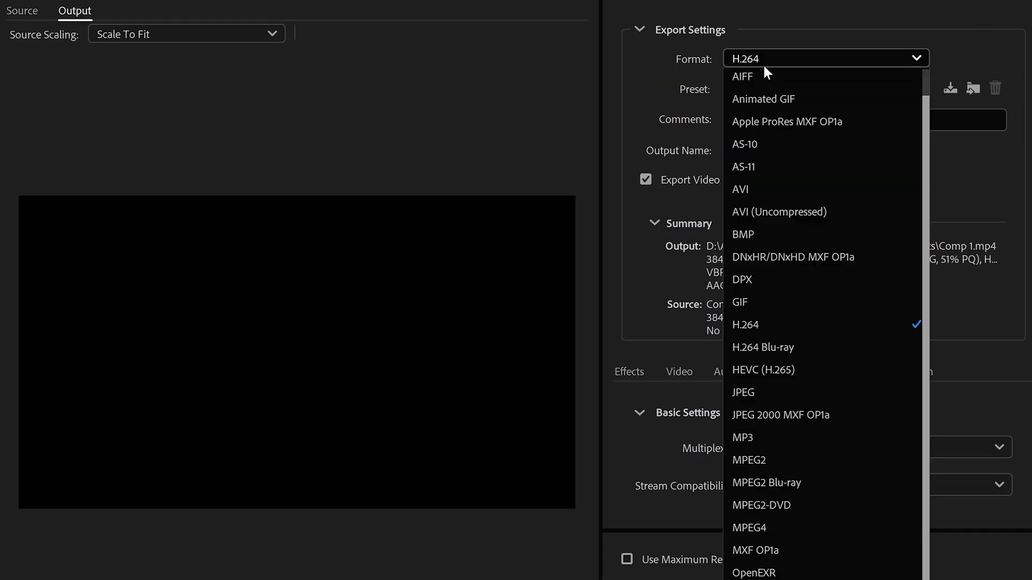
pyautogui.click(751, 322)
pyautogui.click(754, 151)
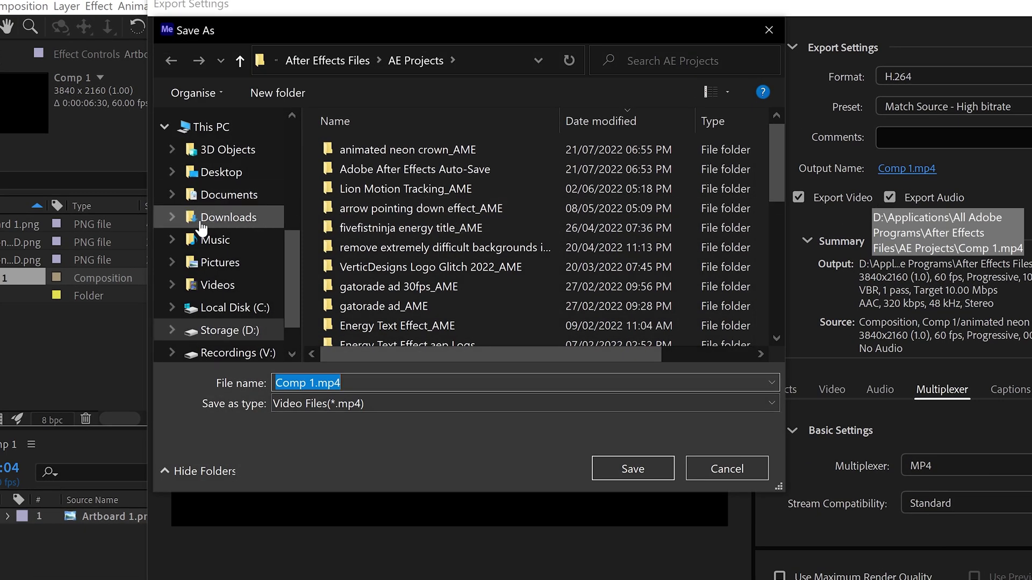
# - Save the output as video test.mp4 in the Videos folder
pyautogui.click(229, 285)
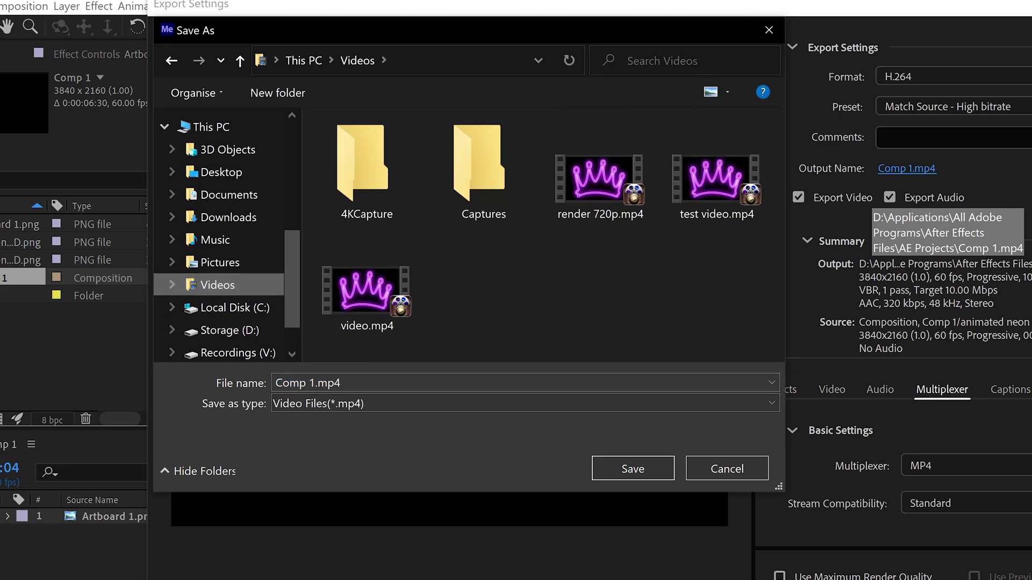
pyautogui.click(301, 383)
pyautogui.moveTo(289, 383); pyautogui.dragTo(277, 355)
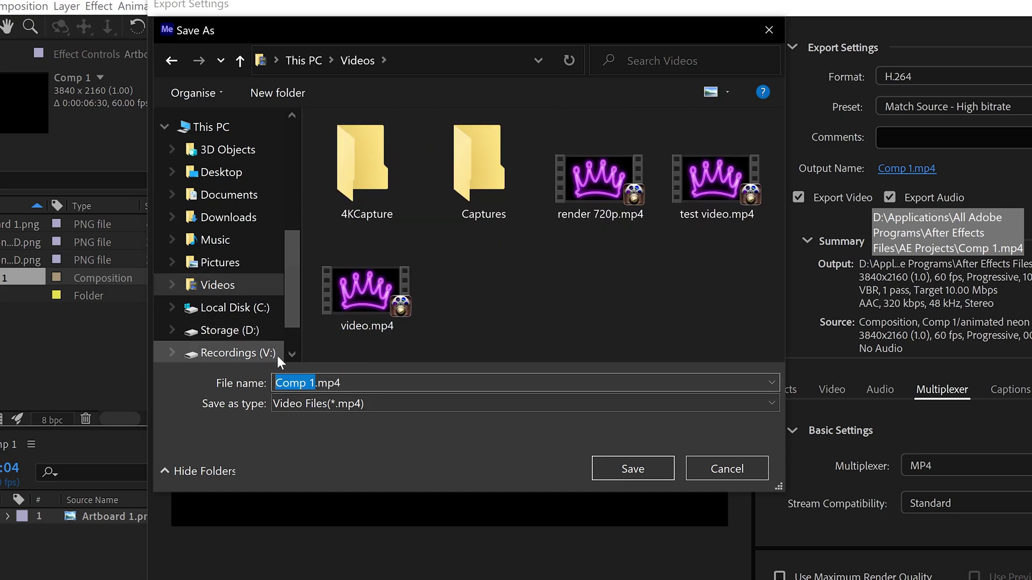
pyautogui.write('video')
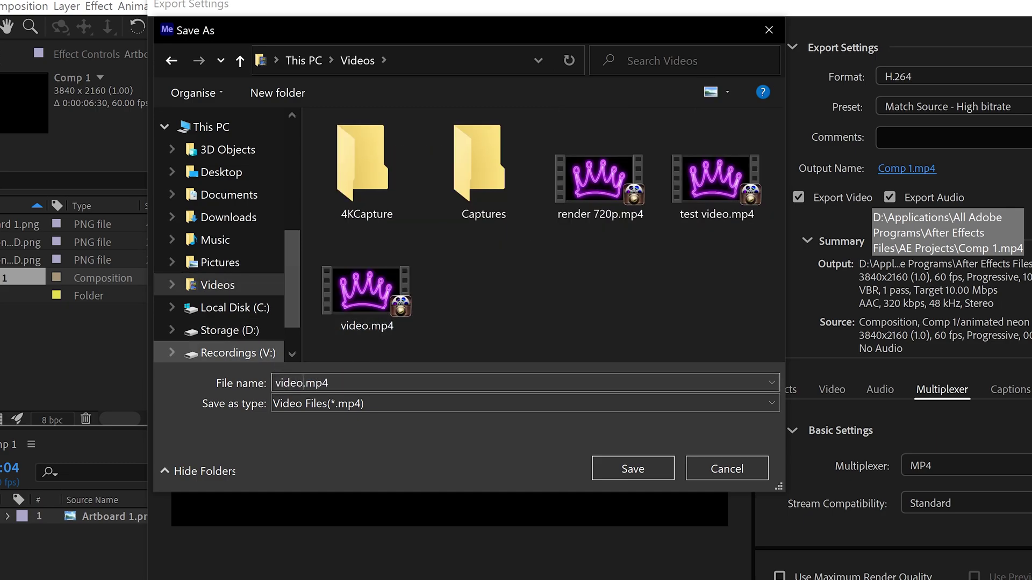
pyautogui.write(' test')
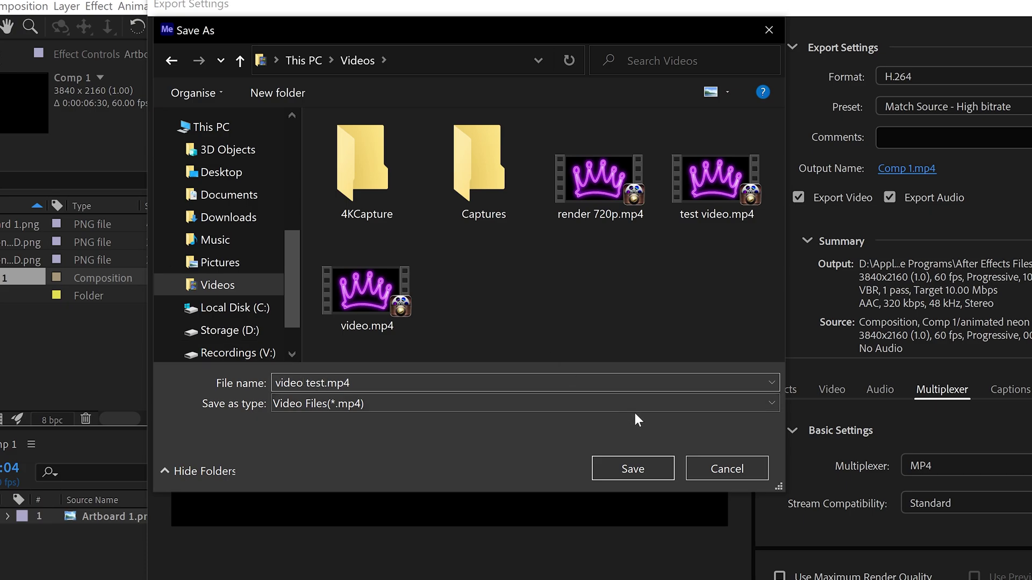
pyautogui.click(658, 465)
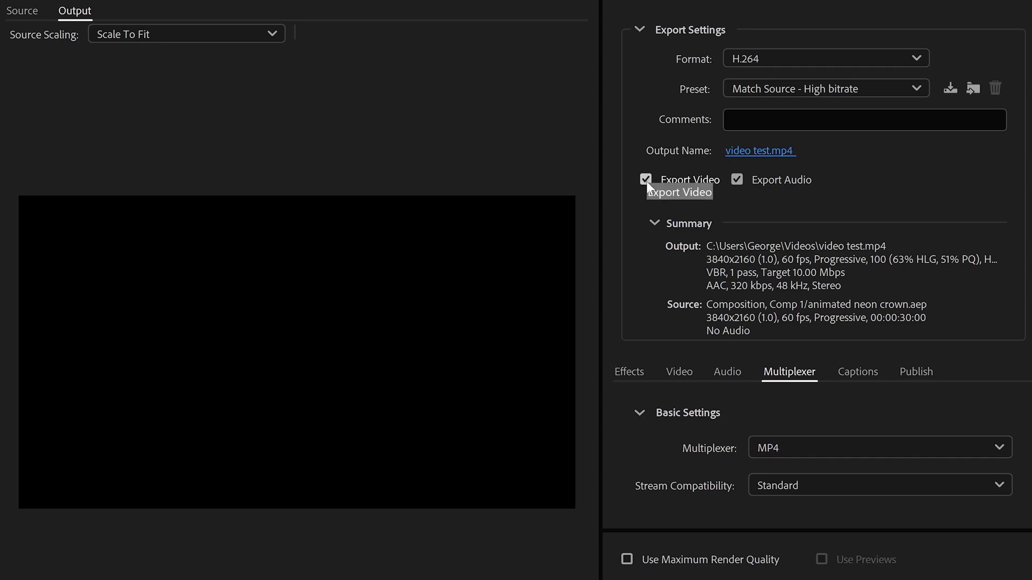
# - Leave audio export on and set the output width to 1,280 in the Video tab
pyautogui.doubleClick(737, 180)
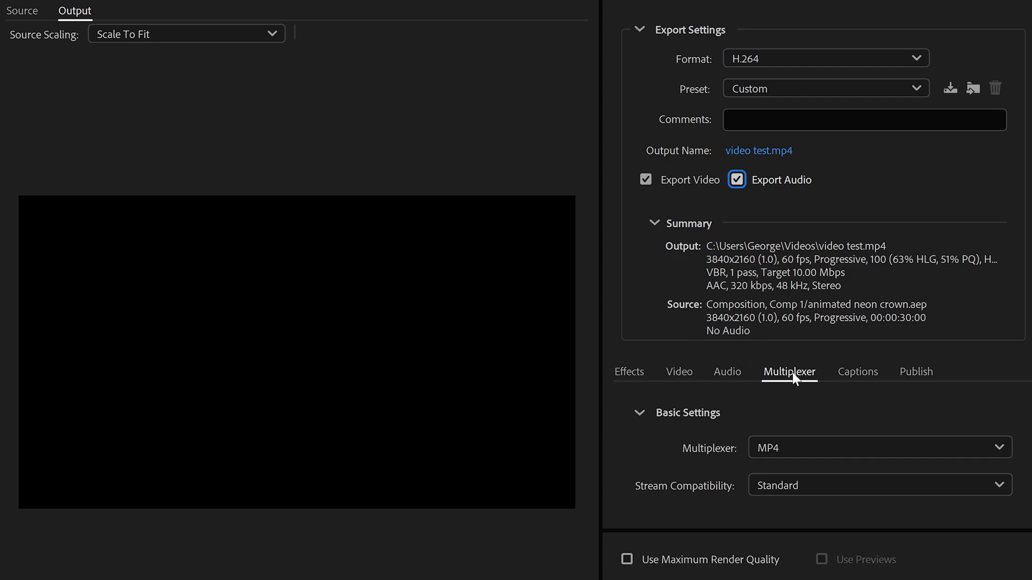
pyautogui.click(513, 207)
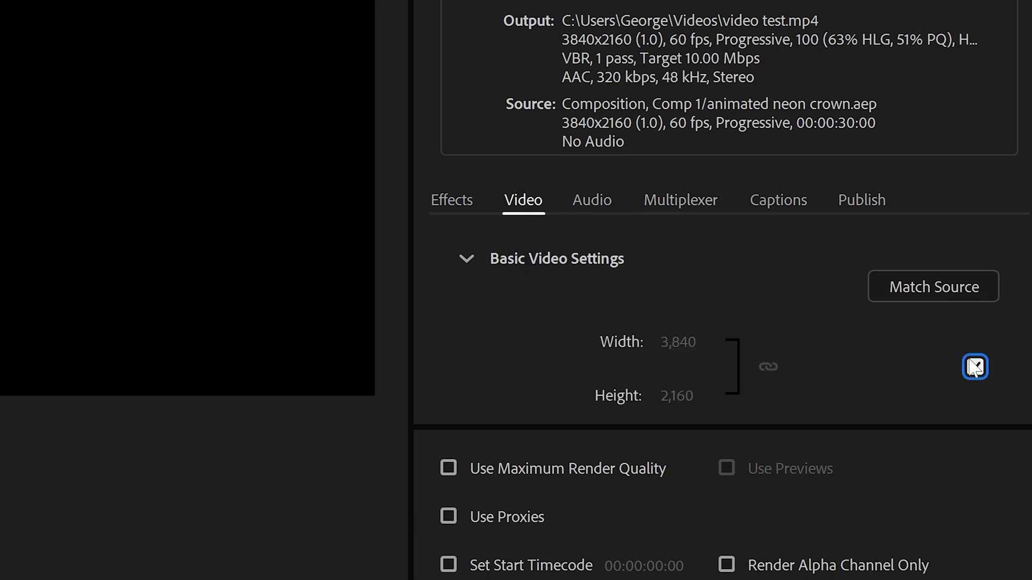
pyautogui.click(672, 341)
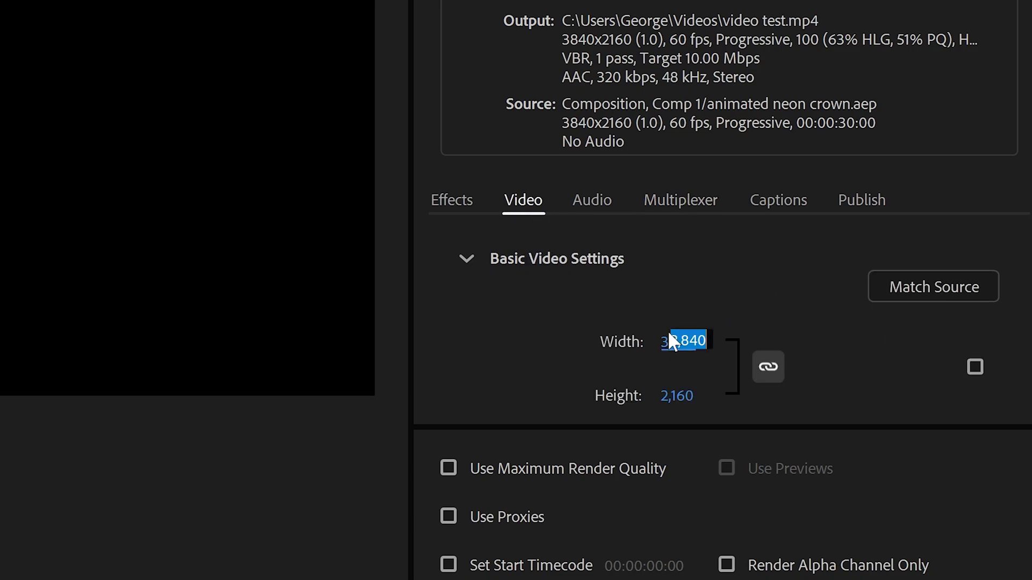
pyautogui.write('1,280')
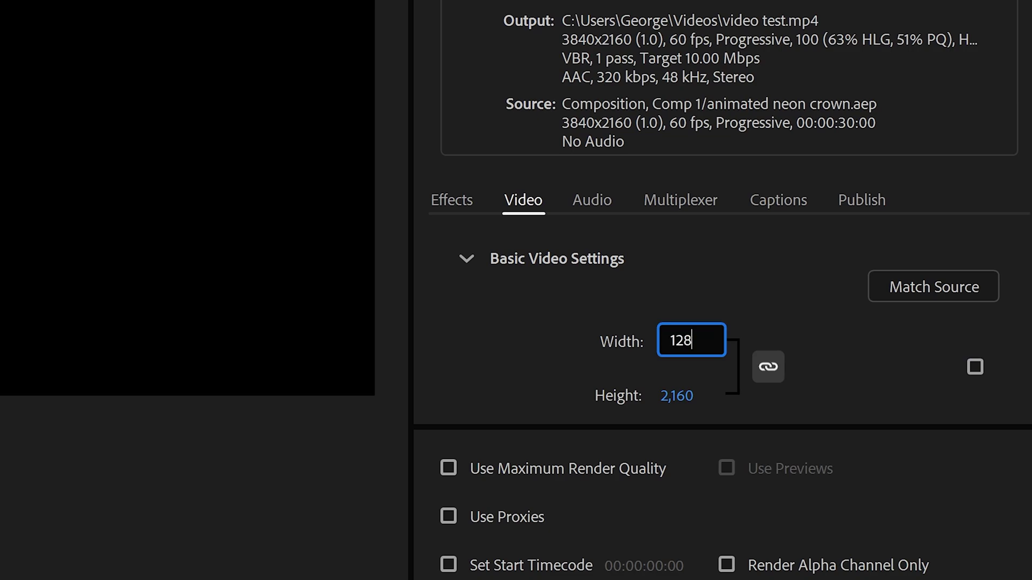
pyautogui.press('Return')
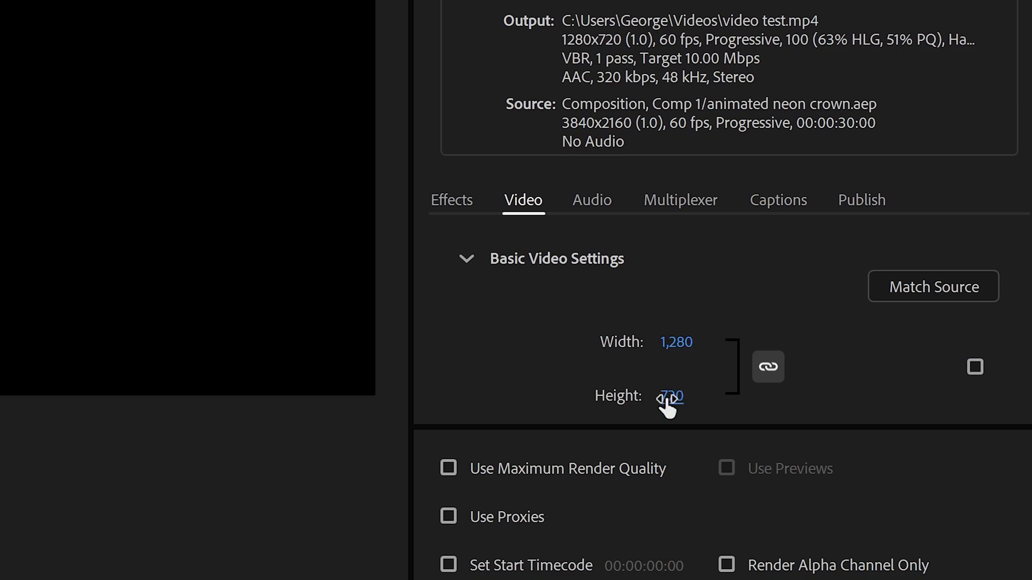
# - Stop matching the source frame rate and set the frame rate to 60 fps
pyautogui.scroll(-4, 1028, 272)
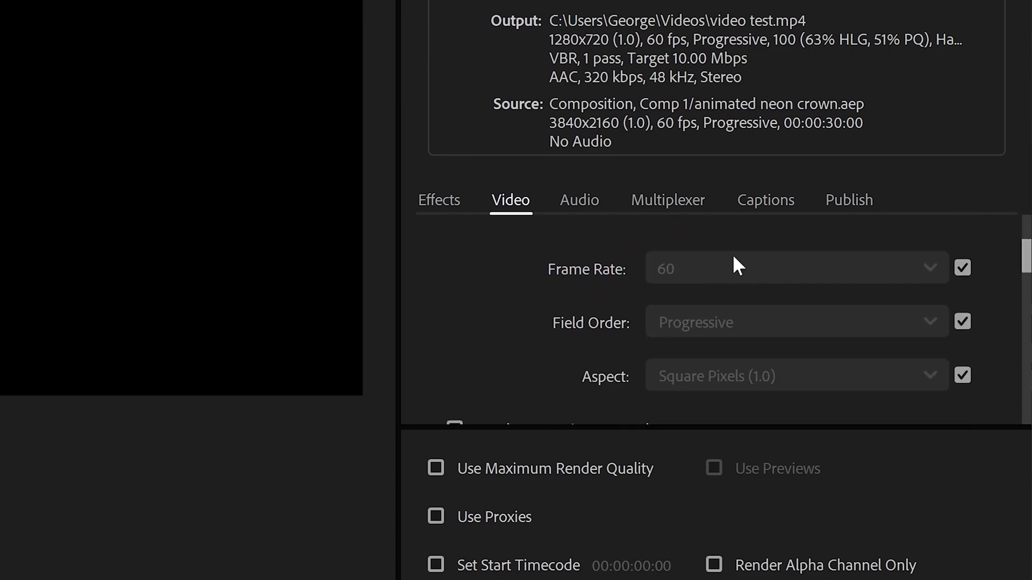
pyautogui.click(962, 267)
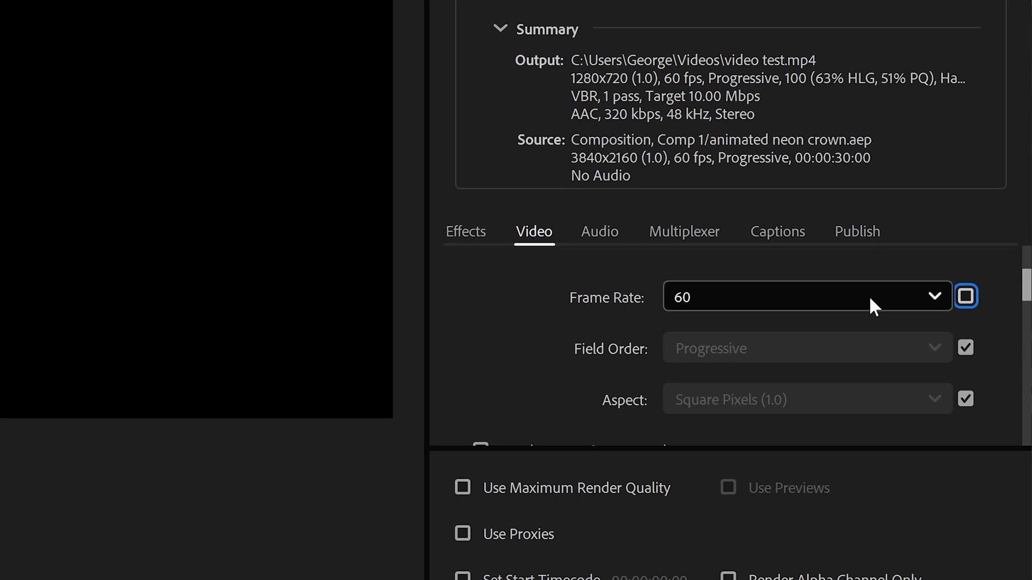
pyautogui.click(870, 300)
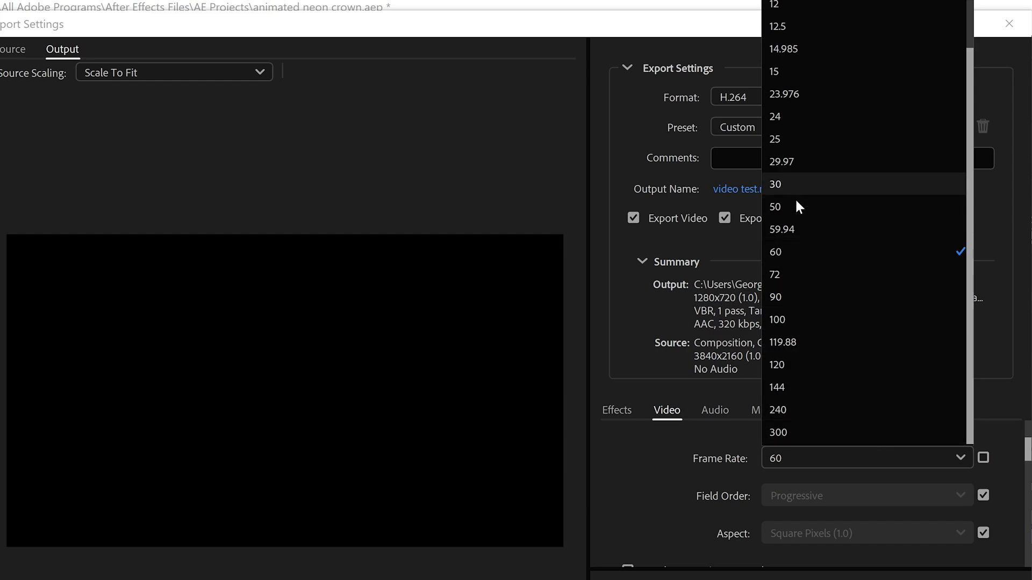
pyautogui.click(779, 251)
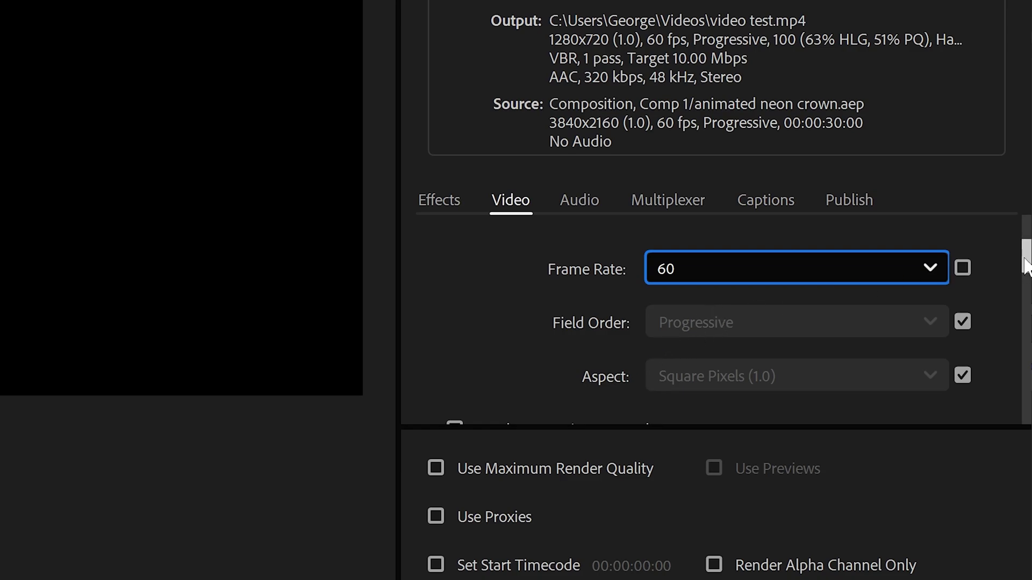
pyautogui.moveTo(1025, 253); pyautogui.dragTo(1027, 282)
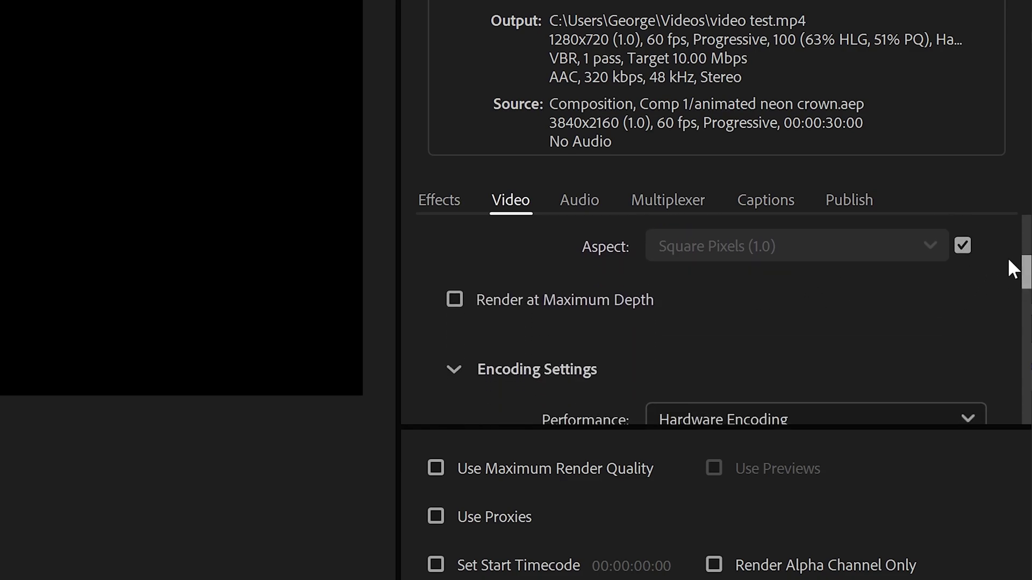
# - Keep Hardware Encoding performance and change the H.264 profile from Main to High
pyautogui.scroll(-3, 1008, 259)
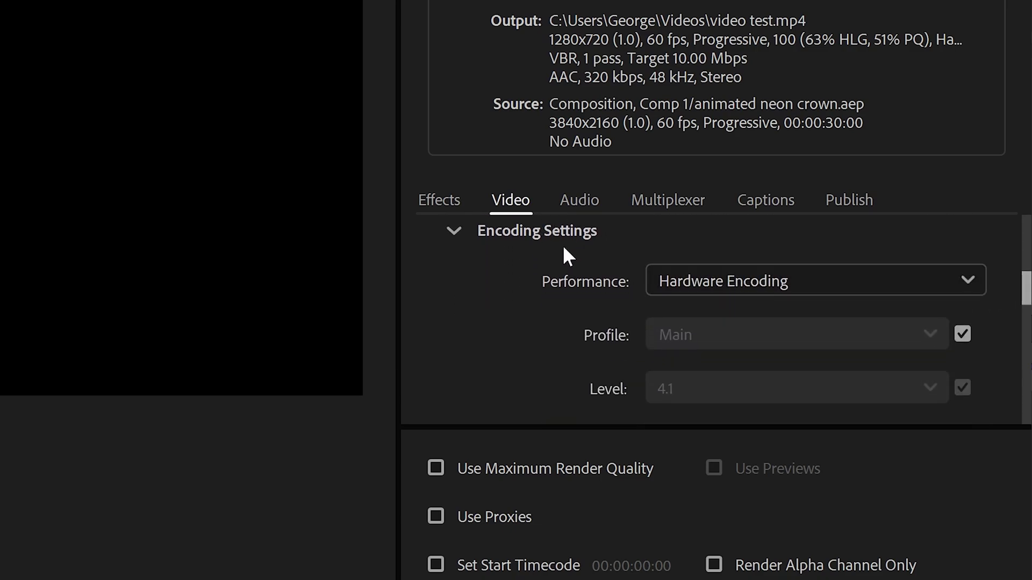
pyautogui.click(683, 281)
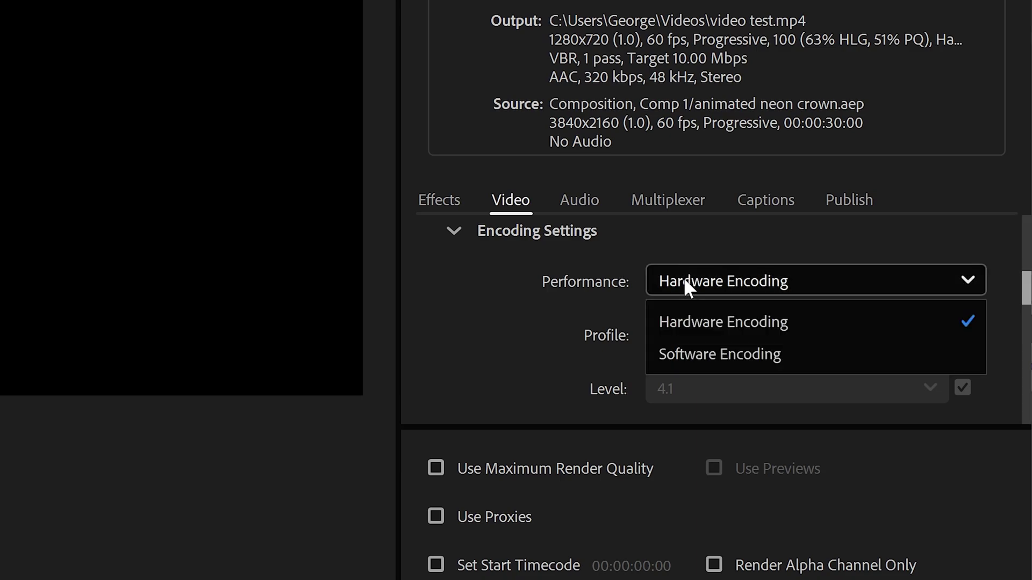
pyautogui.click(708, 321)
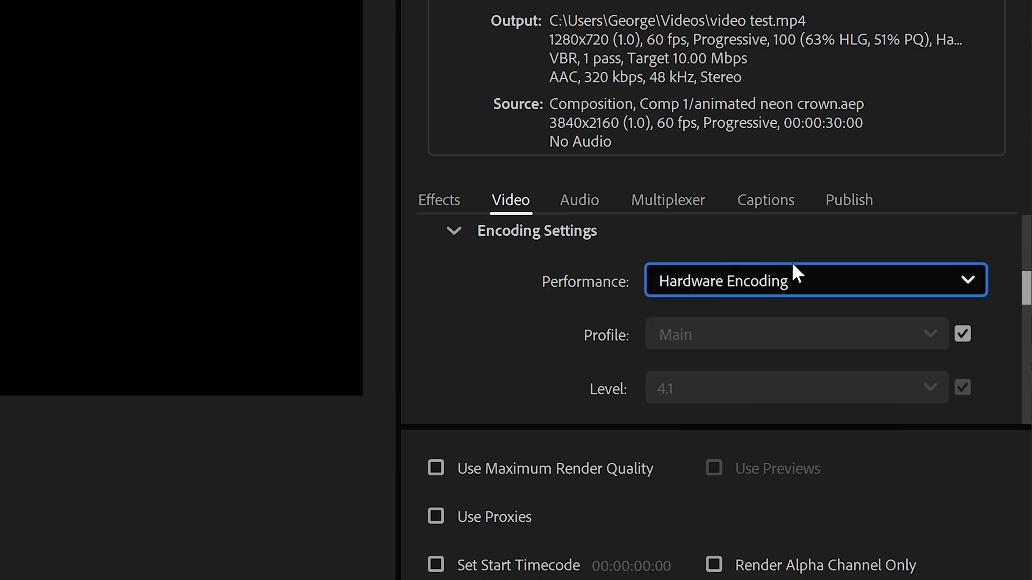
pyautogui.click(962, 334)
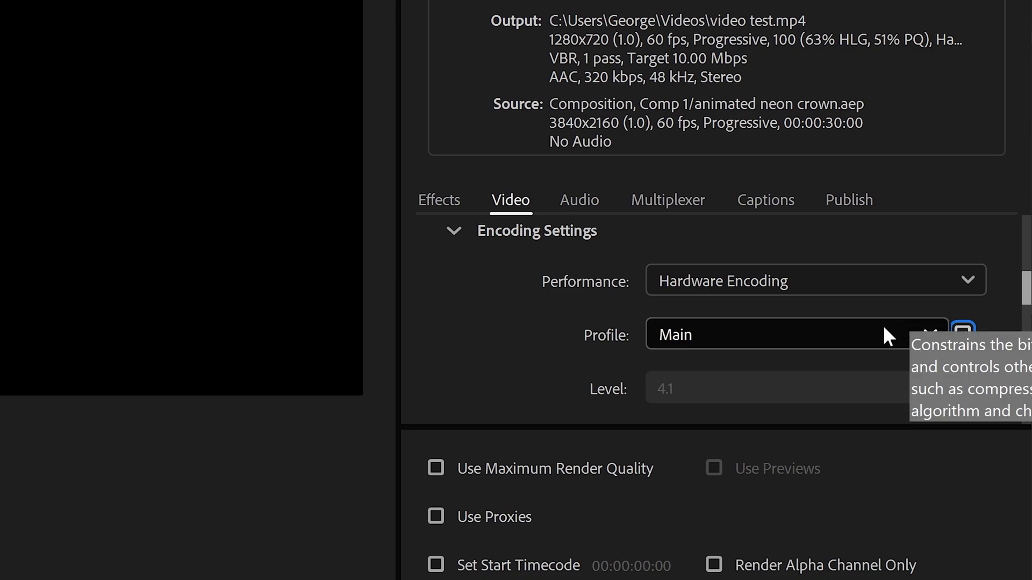
pyautogui.click(866, 337)
pyautogui.click(674, 439)
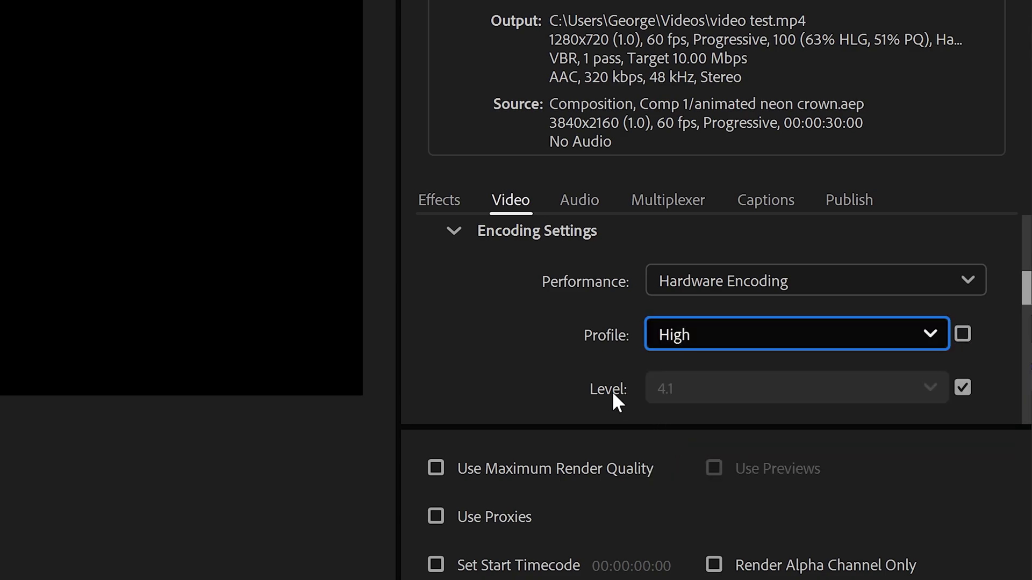
pyautogui.scroll(-2, 611, 356)
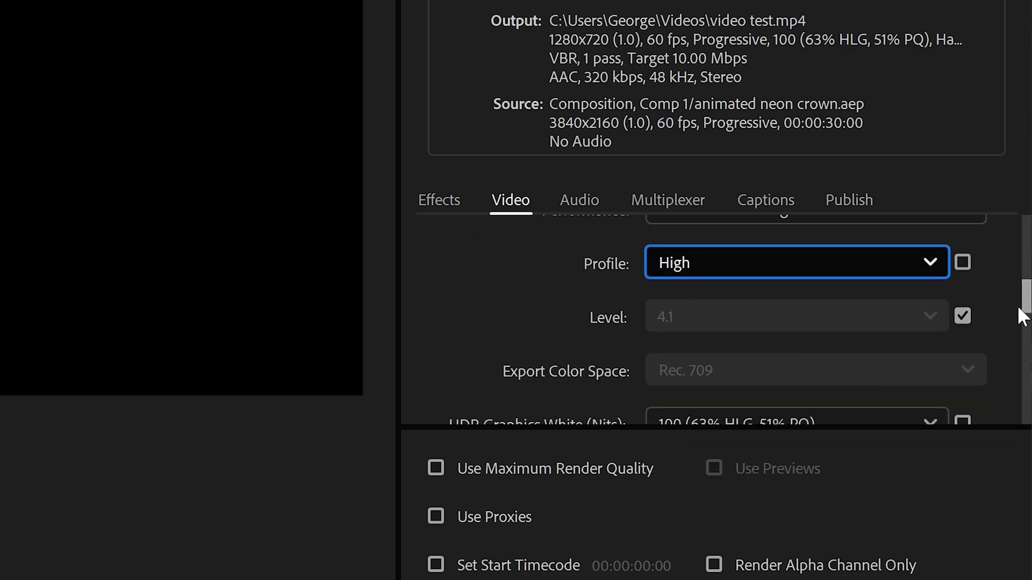
pyautogui.moveTo(1022, 305); pyautogui.dragTo(1028, 394)
# - Set Bitrate Encoding to VBR, 2 pass, with 10 Mbps target and 12 Mbps maximum
pyautogui.scroll(1, 557, 256)
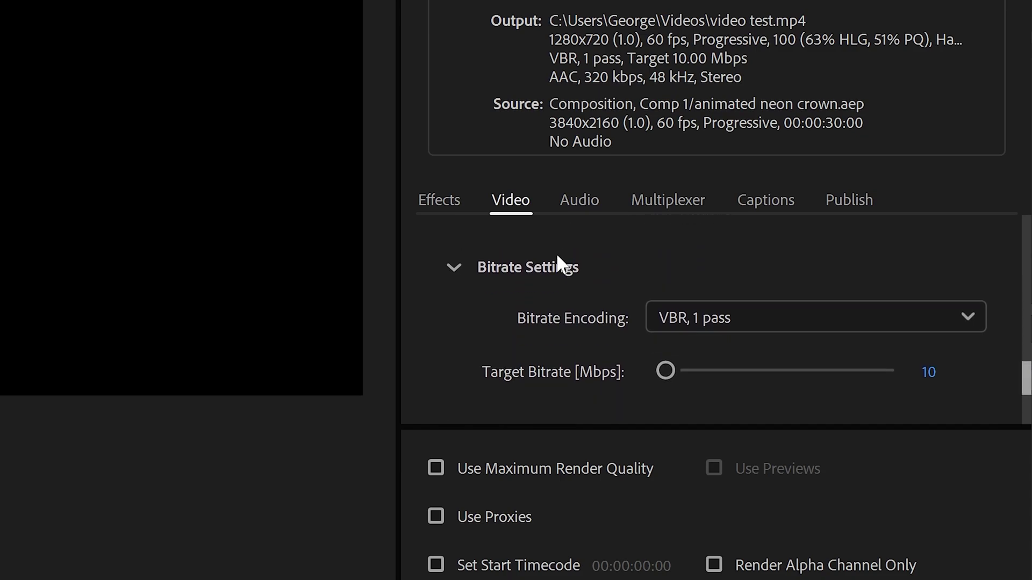
pyautogui.click(698, 317)
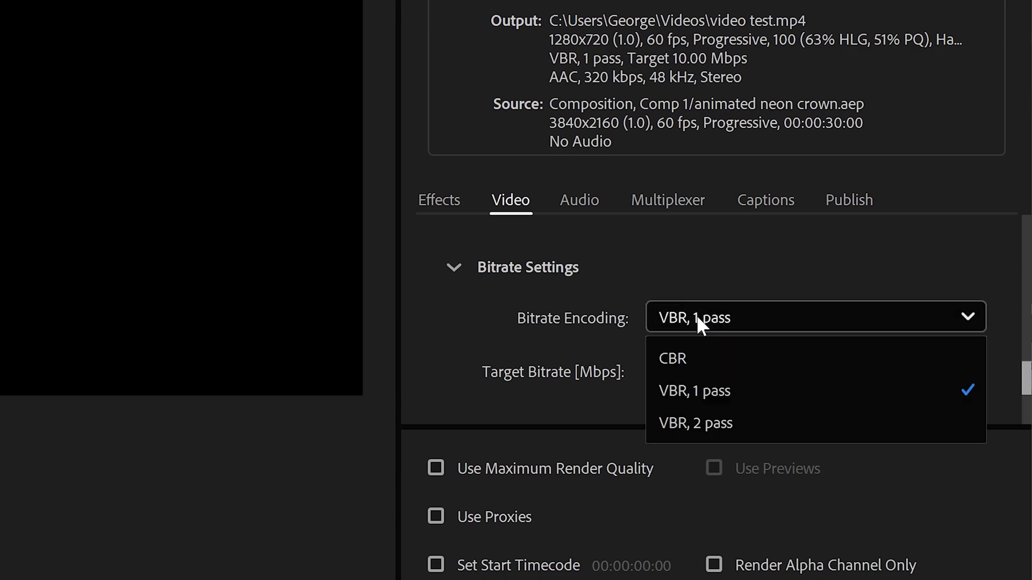
pyautogui.click(717, 419)
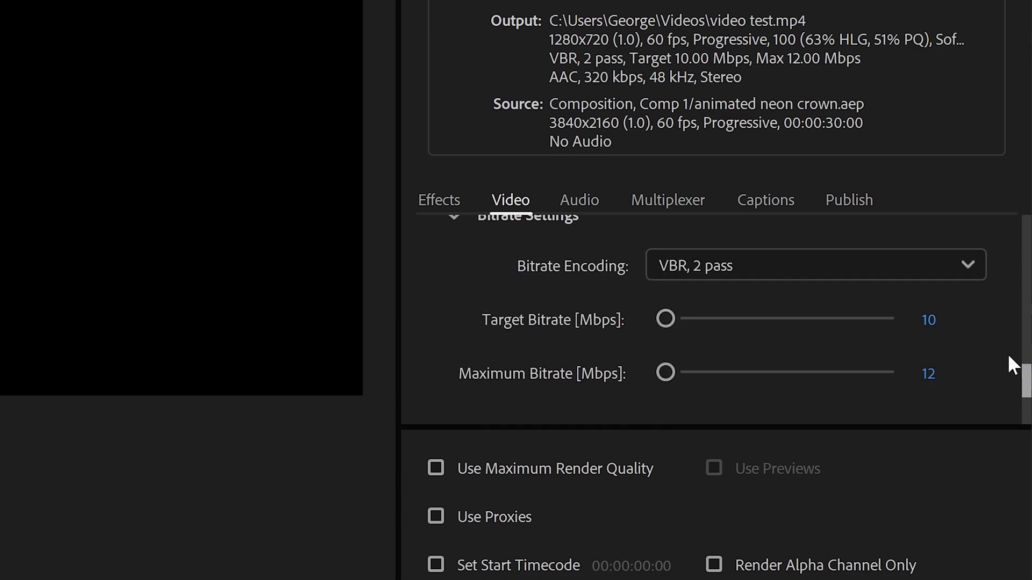
pyautogui.moveTo(1026, 387); pyautogui.dragTo(1024, 384)
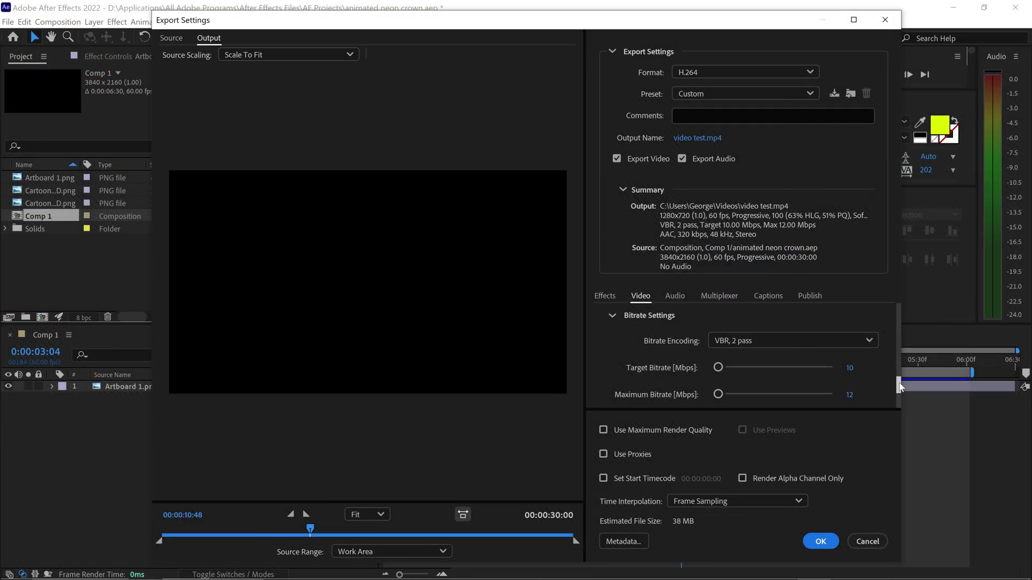
pyautogui.scroll(-5, 796, 396)
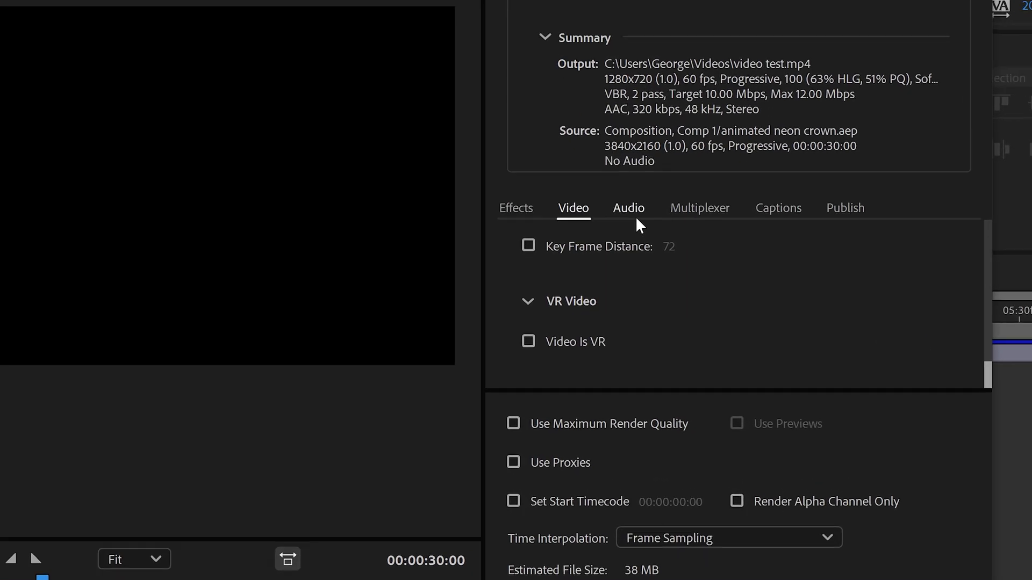
# - Set the audio bitrate to 384 kbps and confirm the Multiplexer container is MP4
pyautogui.click(596, 152)
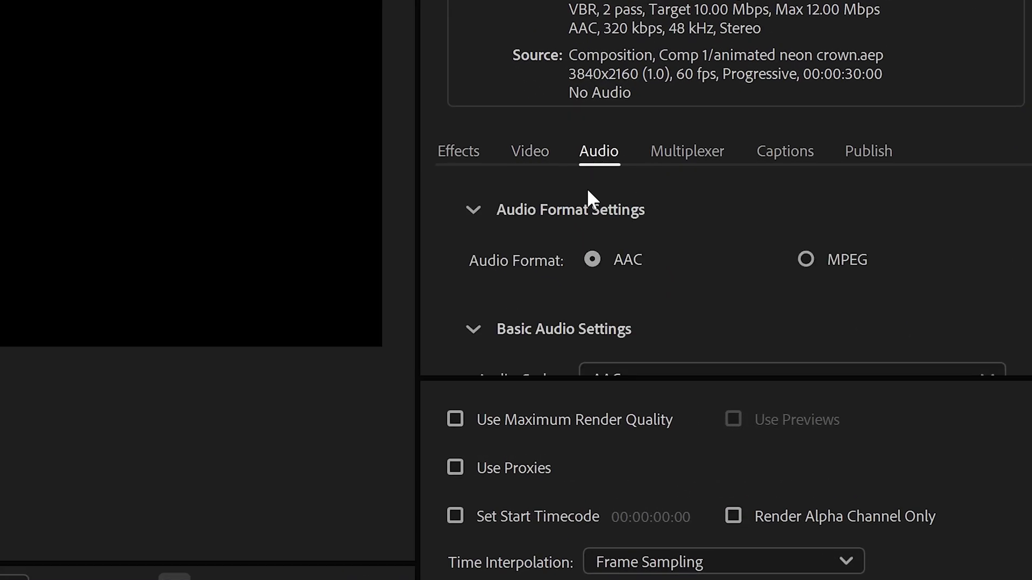
pyautogui.scroll(-3, 672, 268)
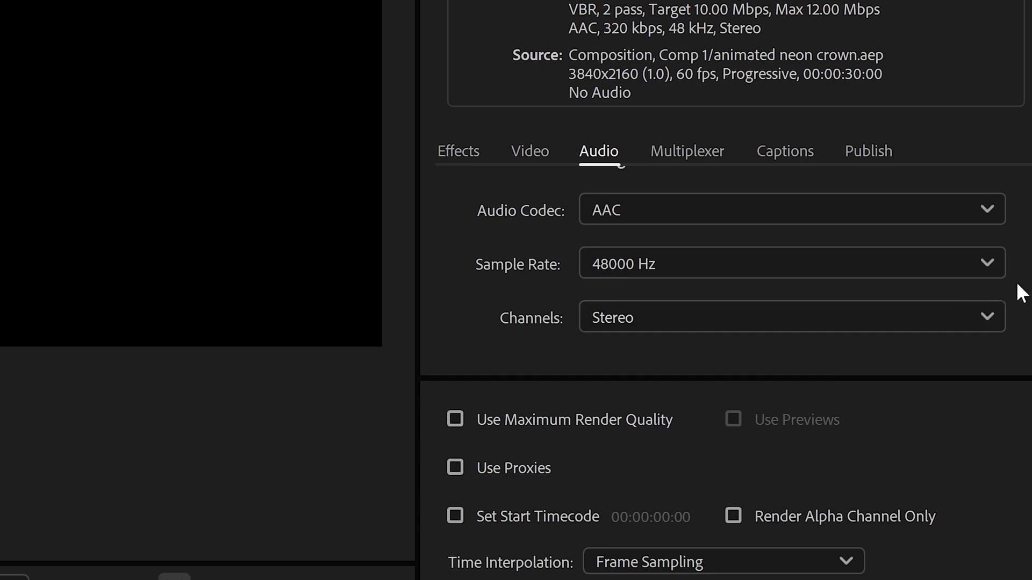
pyautogui.scroll(-2, 1021, 290)
pyautogui.scroll(-1, 1021, 349)
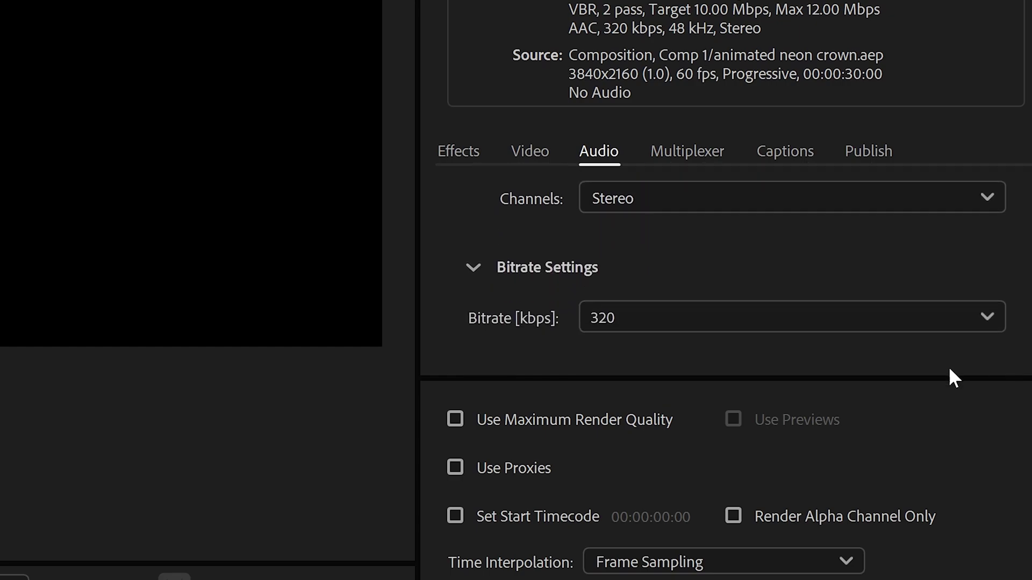
pyautogui.click(678, 317)
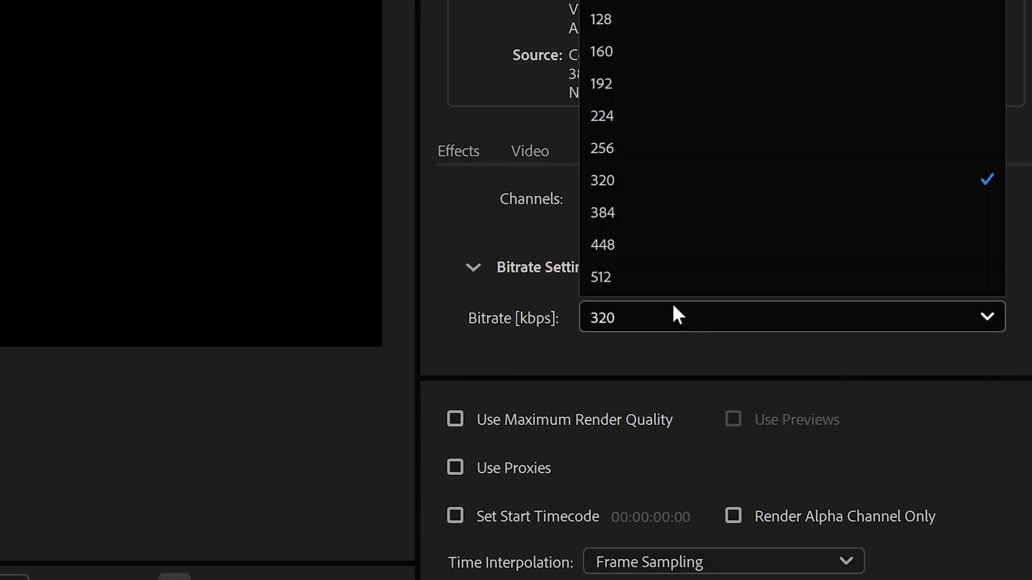
pyautogui.click(626, 215)
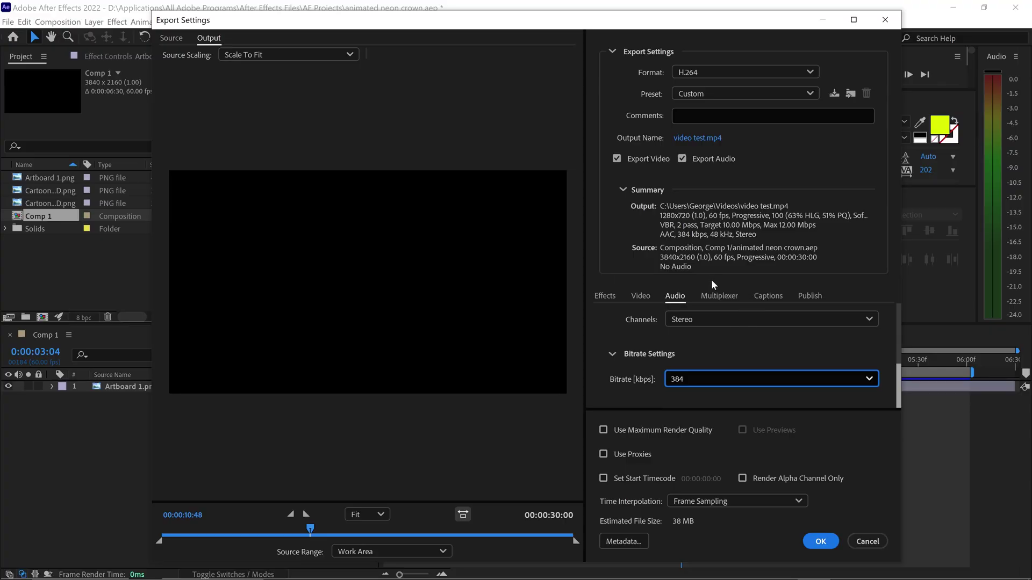
pyautogui.click(717, 298)
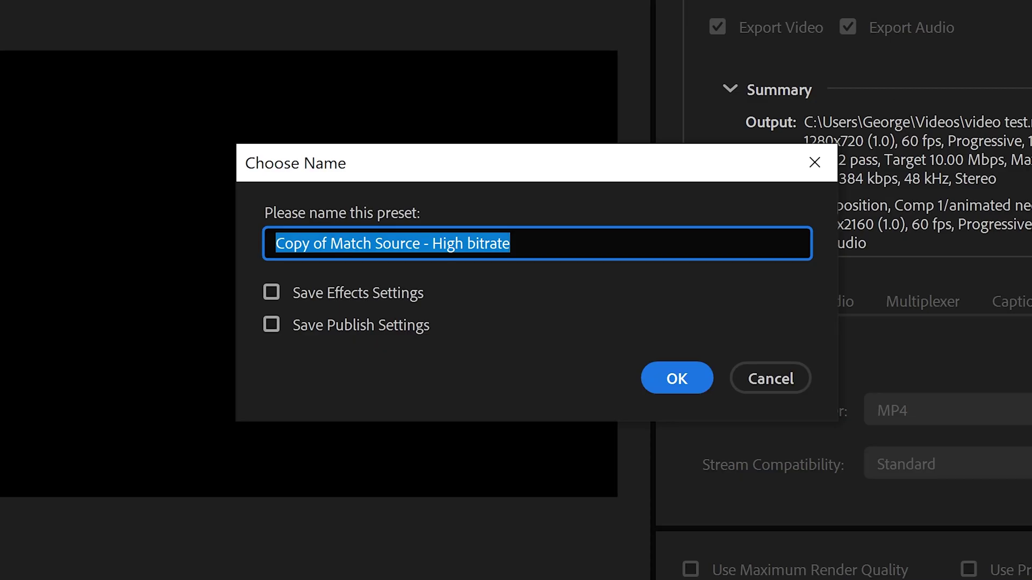
# - Name the preset 'YouTube 720p', include effects and publish settings, save it, and apply
pyautogui.write('YouTbe 720p')
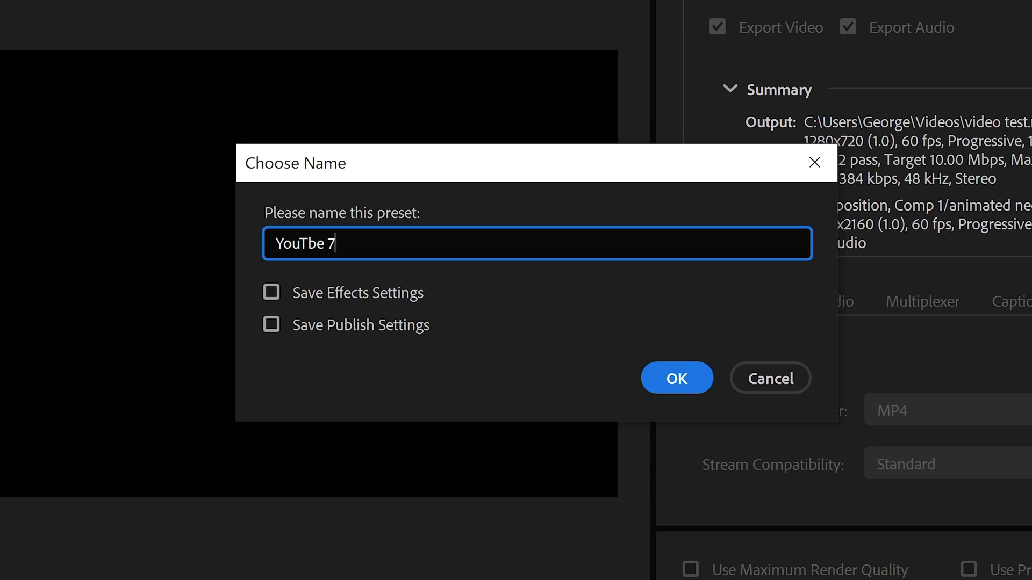
pyautogui.press('Left')
pyautogui.press('Left')
pyautogui.press('Left')
pyautogui.press('Left')
pyautogui.press('Left')
pyautogui.press('Left')
pyautogui.press('Left')
pyautogui.write('u')
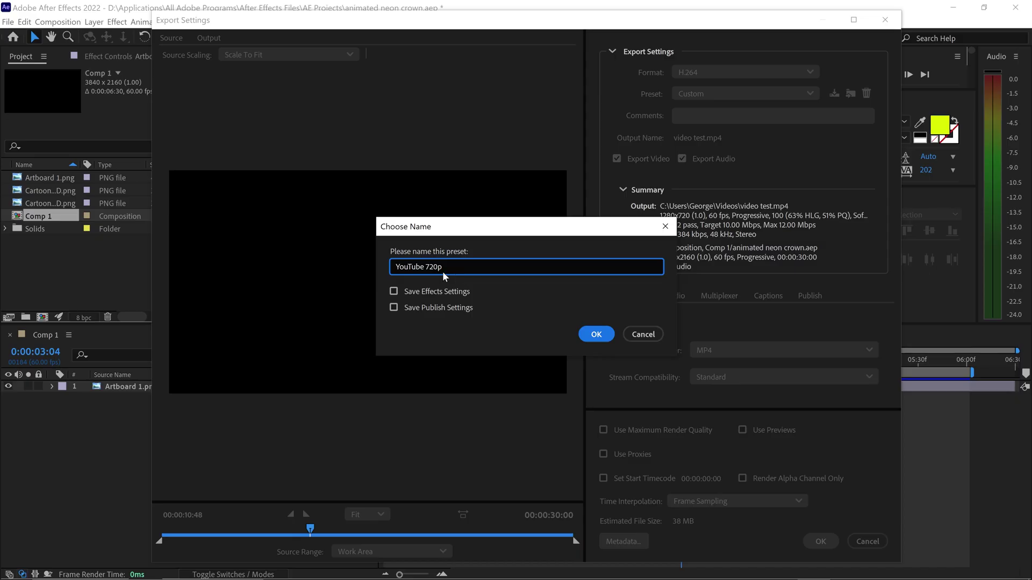
pyautogui.click(393, 291)
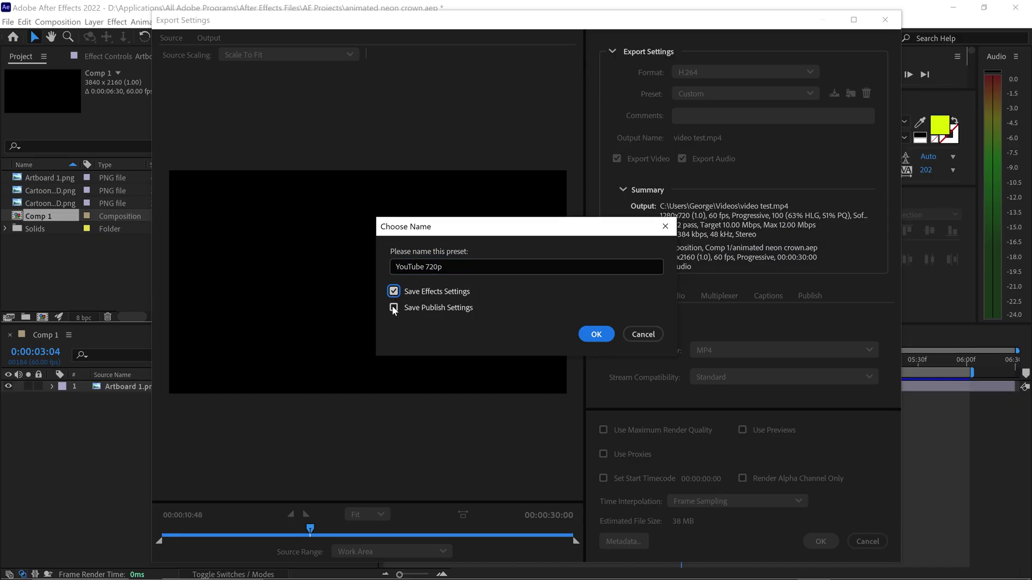
pyautogui.click(393, 308)
pyautogui.click(596, 334)
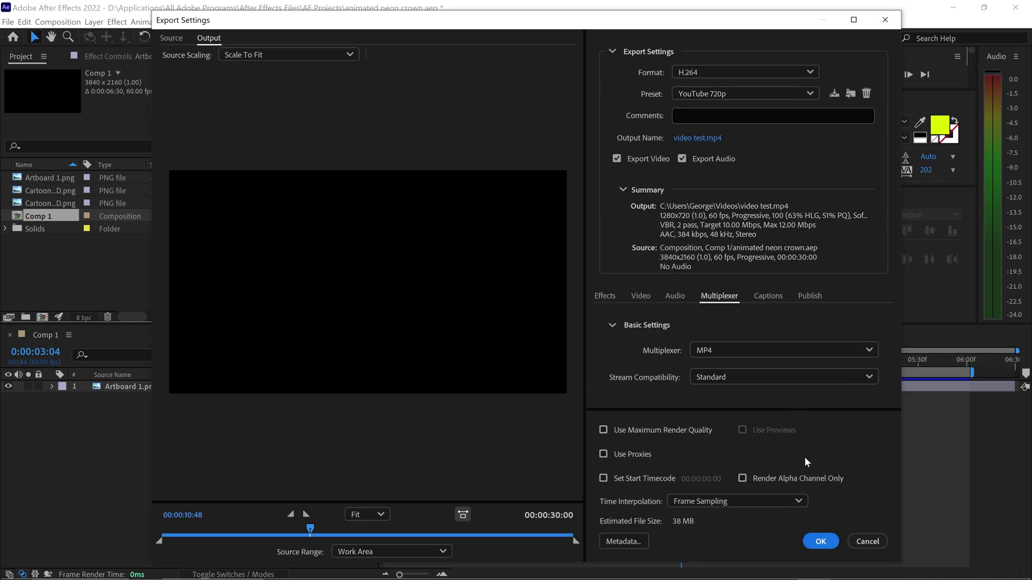
pyautogui.click(807, 544)
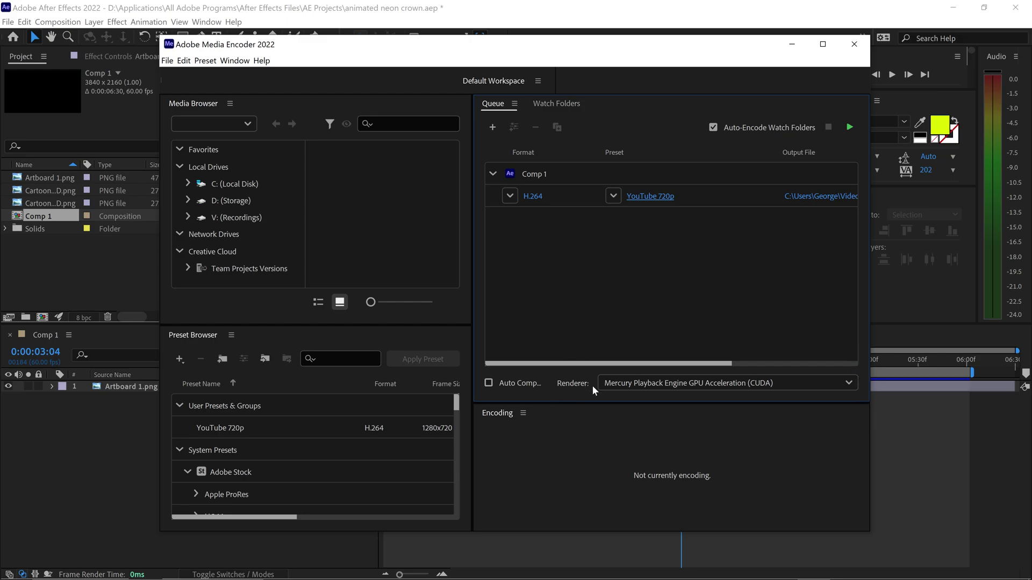
# - Keep the renderer on Mercury GPU Acceleration (CUDA) and select the Comp 1 output row
pyautogui.click(628, 383)
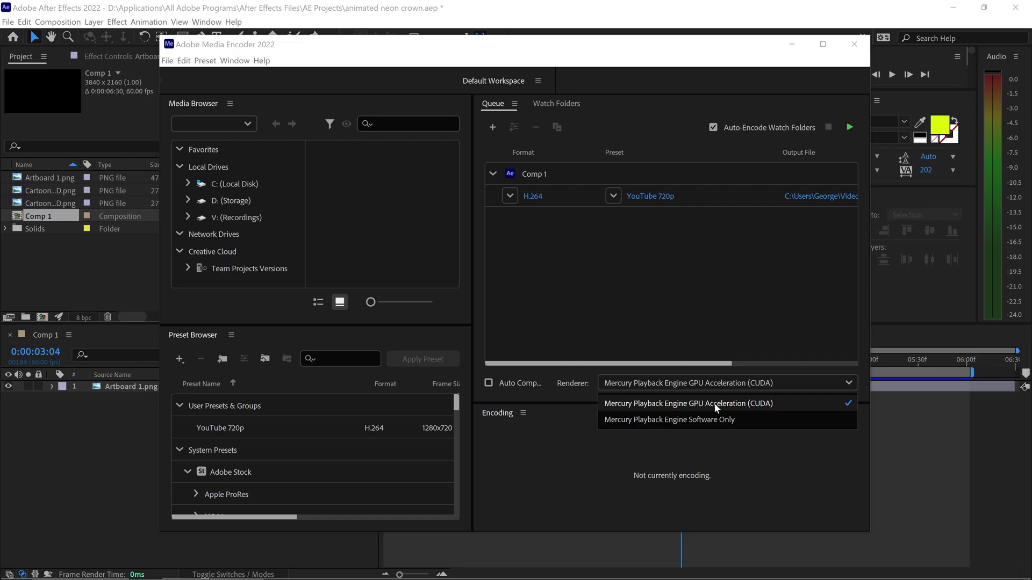
pyautogui.click(716, 404)
pyautogui.click(712, 192)
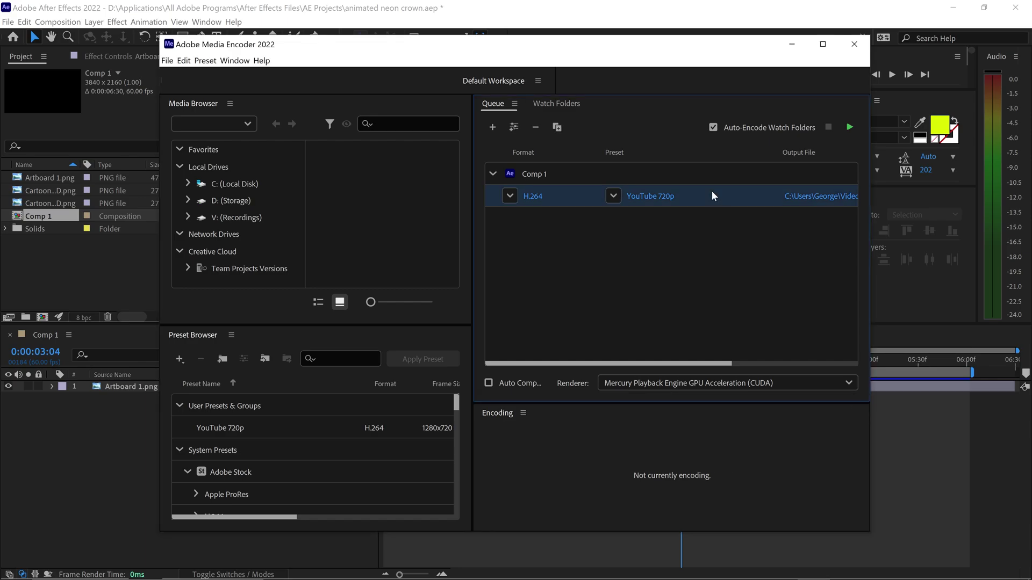
# - Run the queue so Comp 1 begins rendering to video test.mp4
pyautogui.click(849, 127)
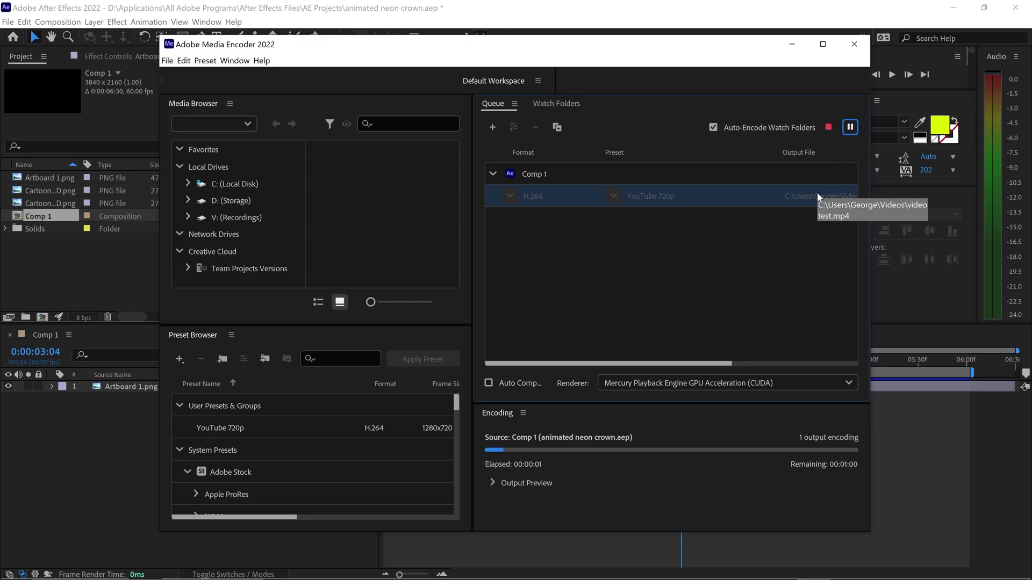